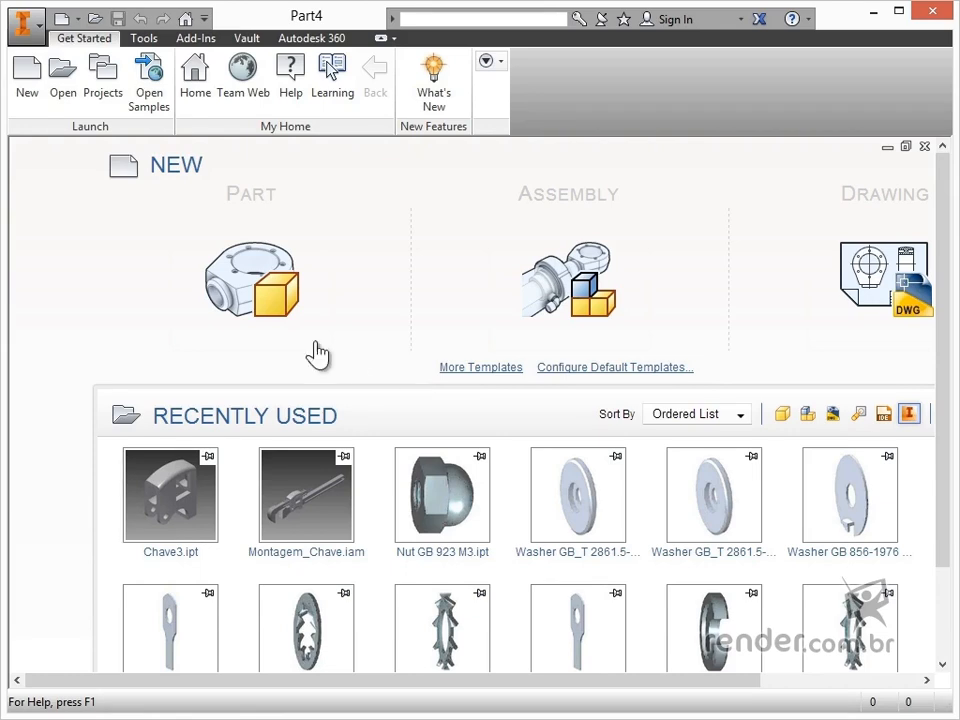
Create a new part and start a 2D sketch on the XZ plane.
{"action": "left_click", "coordinate": [272, 306]}
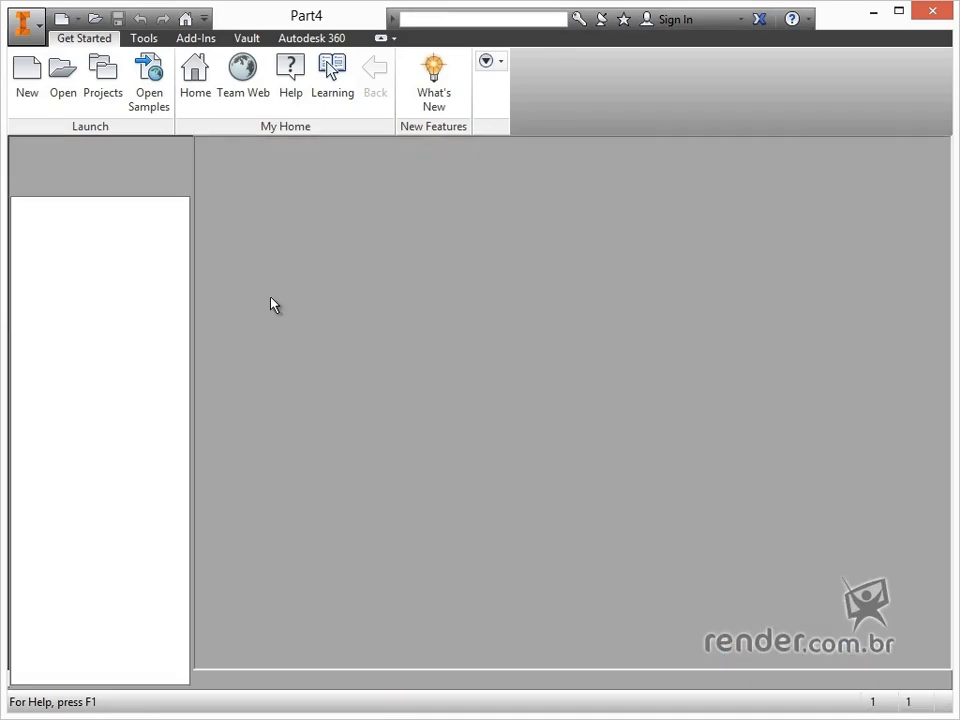
{"action": "left_click", "coordinate": [44, 80]}
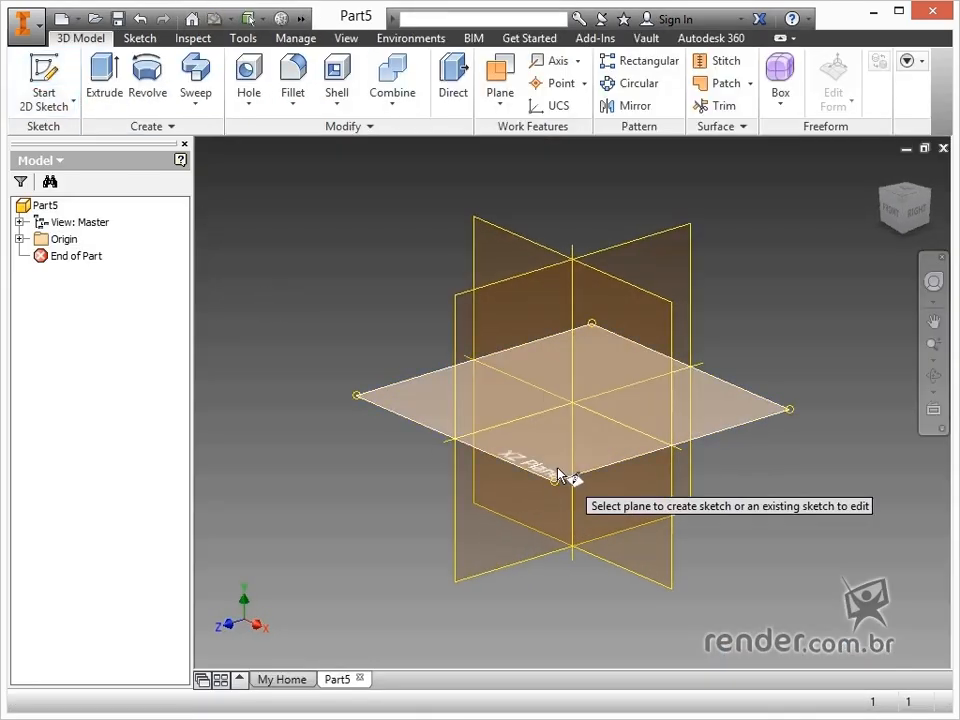
{"action": "left_click", "coordinate": [561, 476]}
Draw a closed rectangle of four lines from the origin, about 7 mm tall, extending up and right.
{"action": "left_click", "coordinate": [110, 88]}
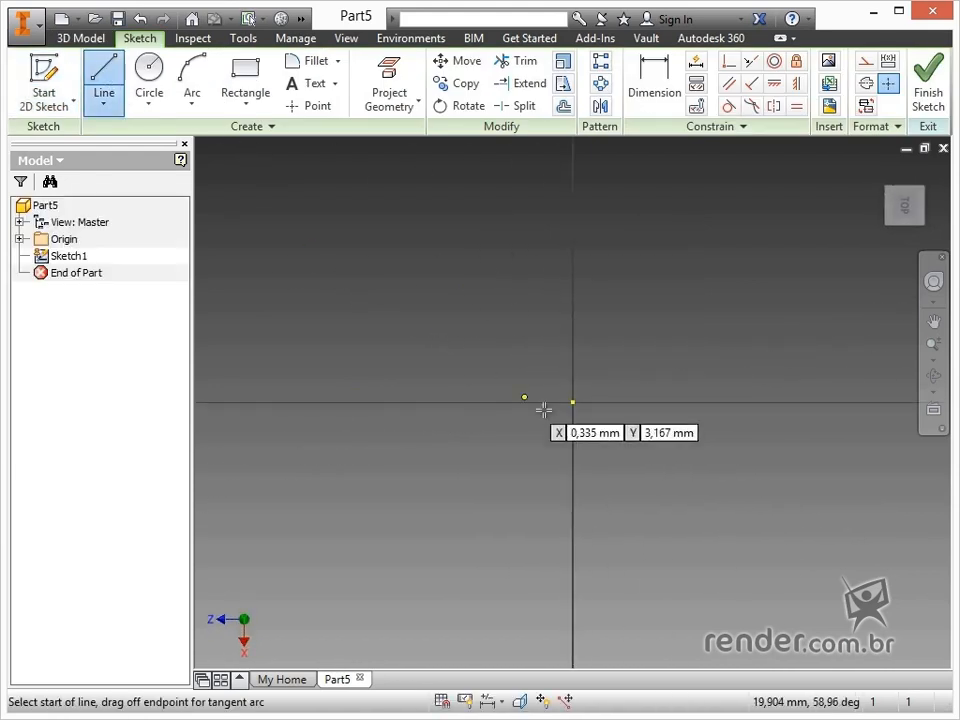
{"action": "left_click", "coordinate": [574, 403]}
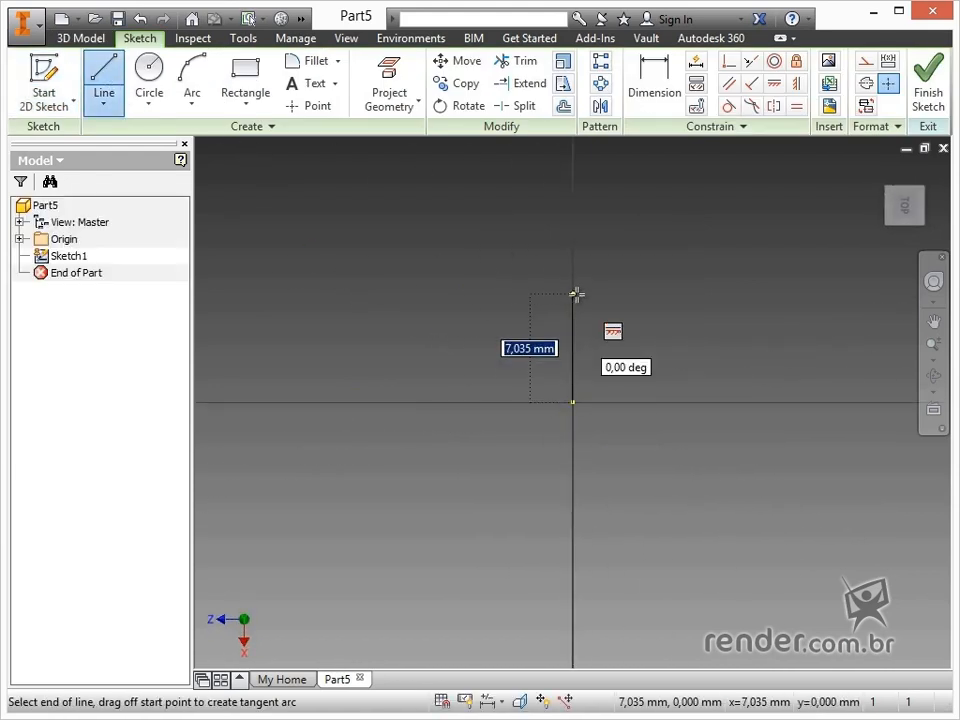
{"action": "left_click", "coordinate": [576, 294]}
{"action": "left_click", "coordinate": [692, 295]}
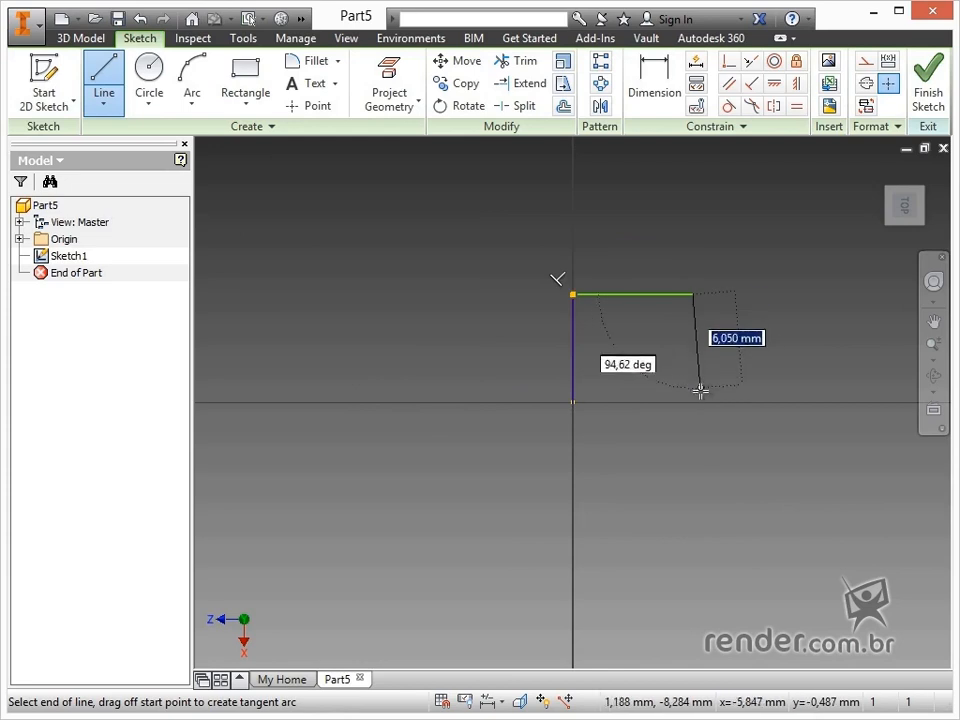
{"action": "left_click", "coordinate": [693, 403]}
{"action": "left_click", "coordinate": [573, 403]}
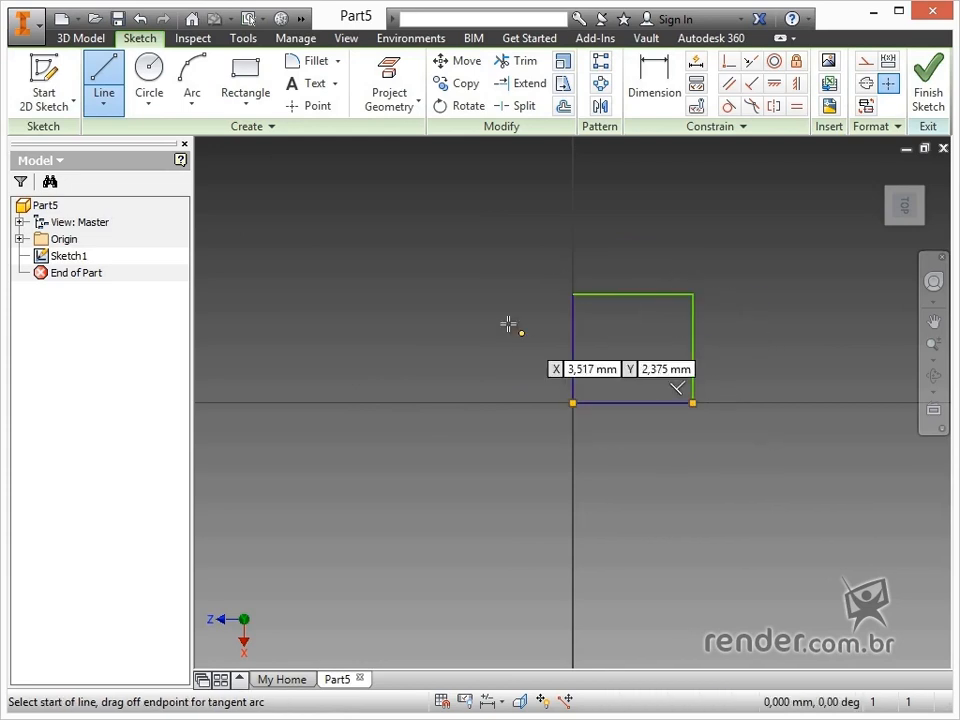
{"action": "right_click", "coordinate": [487, 302]}
{"action": "left_click", "coordinate": [563, 302]}
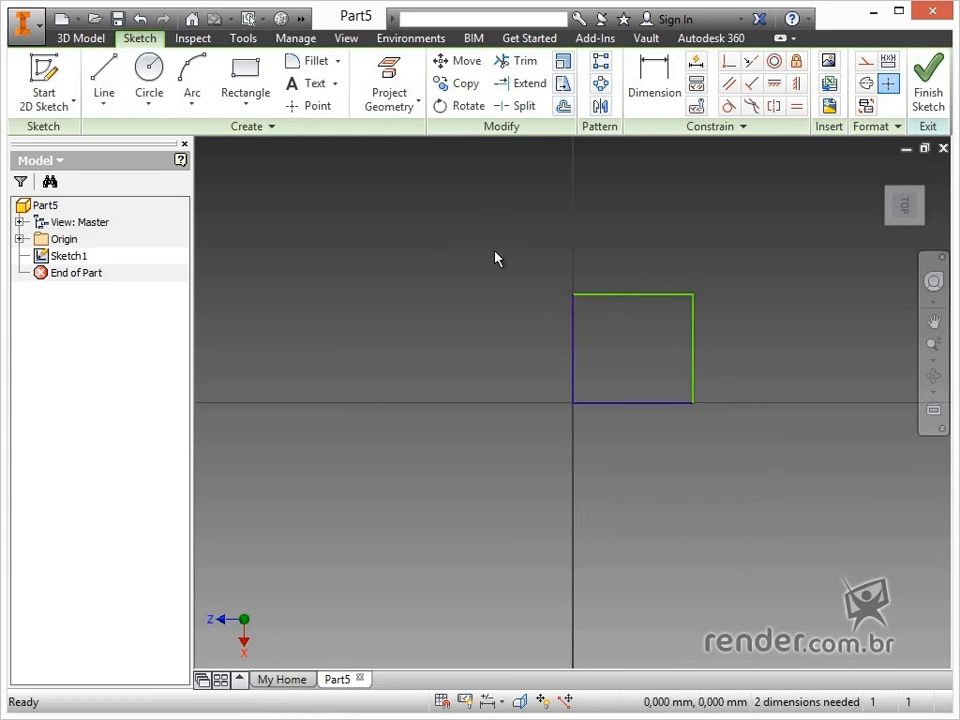
Set up a Move of the whole rectangle with its upper-right corner as base point, removing its constraints.
{"action": "left_click", "coordinate": [460, 62]}
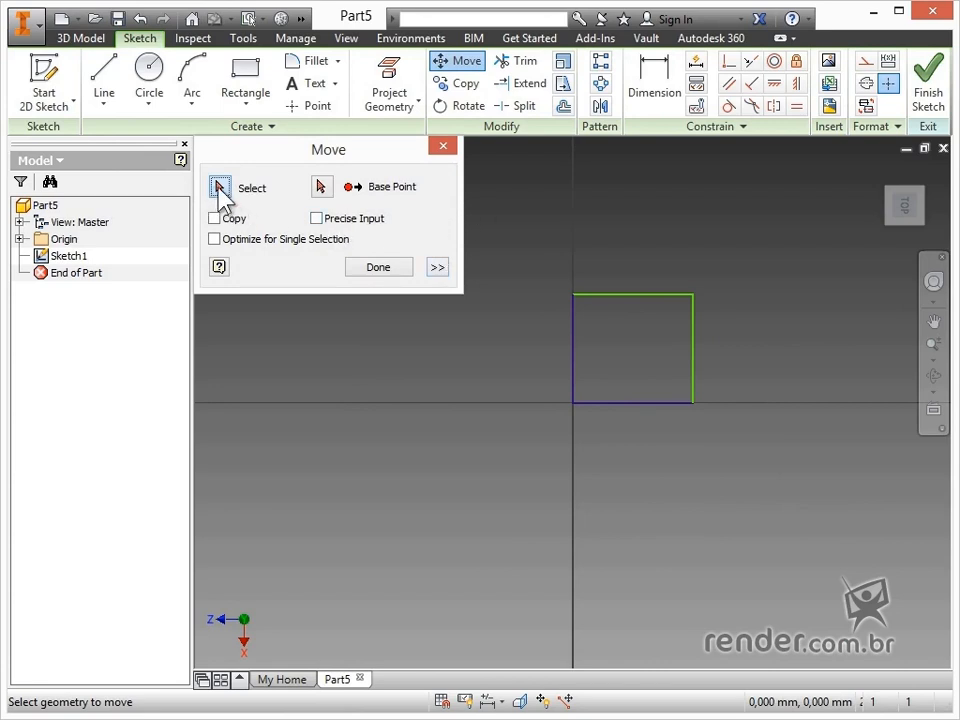
{"action": "mouse_move", "coordinate": [510, 248]}
{"action": "left_mouse_down"}
{"action": "mouse_move", "coordinate": [718, 465]}
{"action": "mouse_move", "coordinate": [707, 456]}
{"action": "left_mouse_up"}
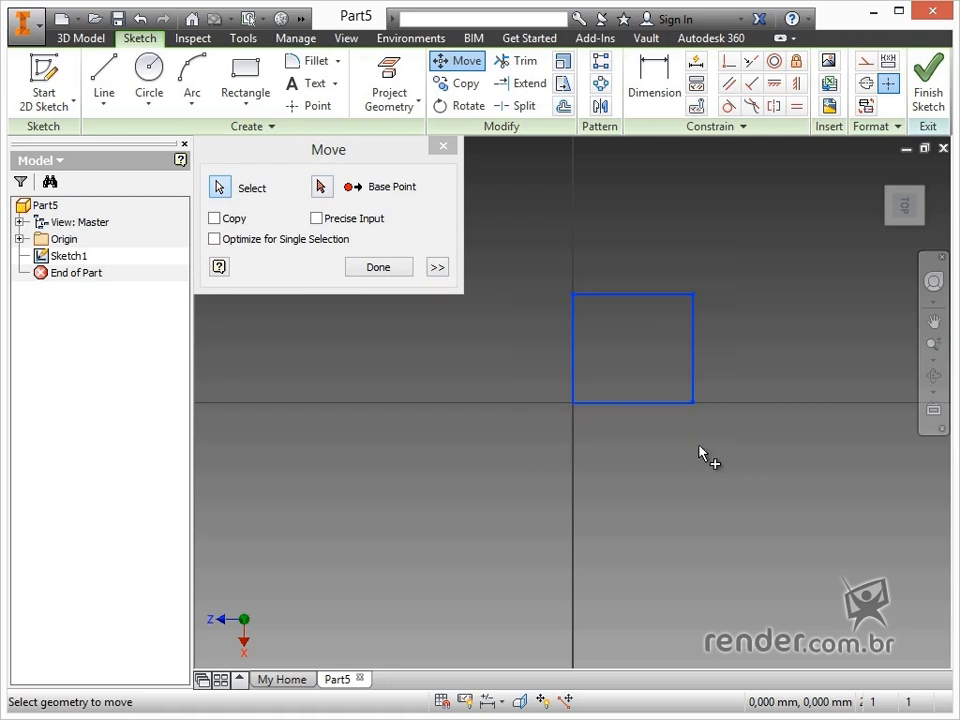
{"action": "left_click", "coordinate": [321, 188]}
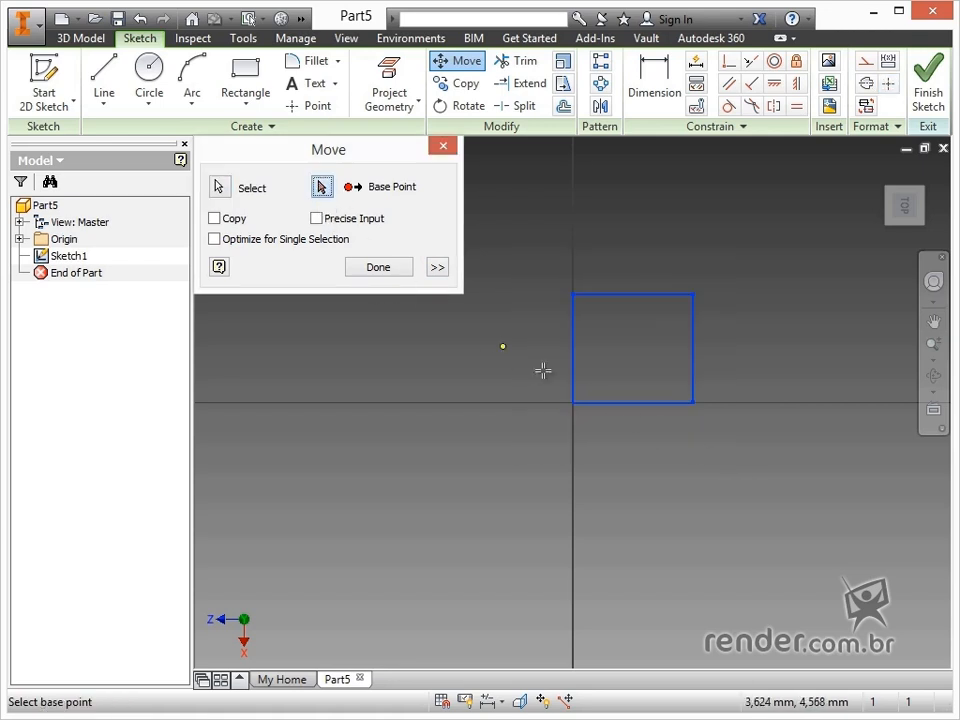
{"action": "left_click", "coordinate": [697, 294]}
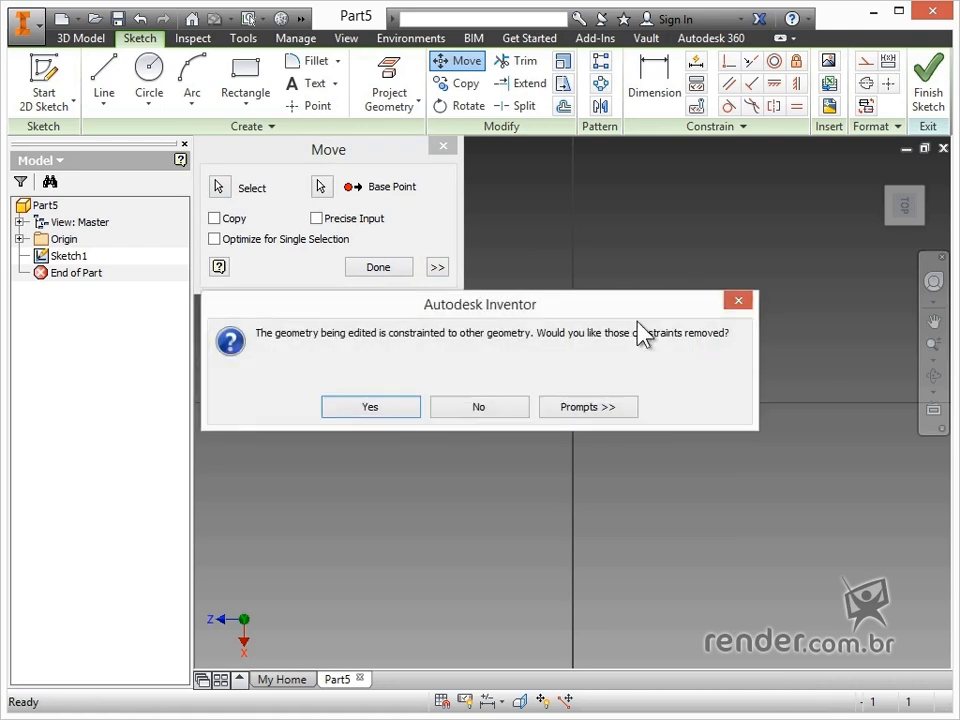
{"action": "left_click", "coordinate": [370, 406]}
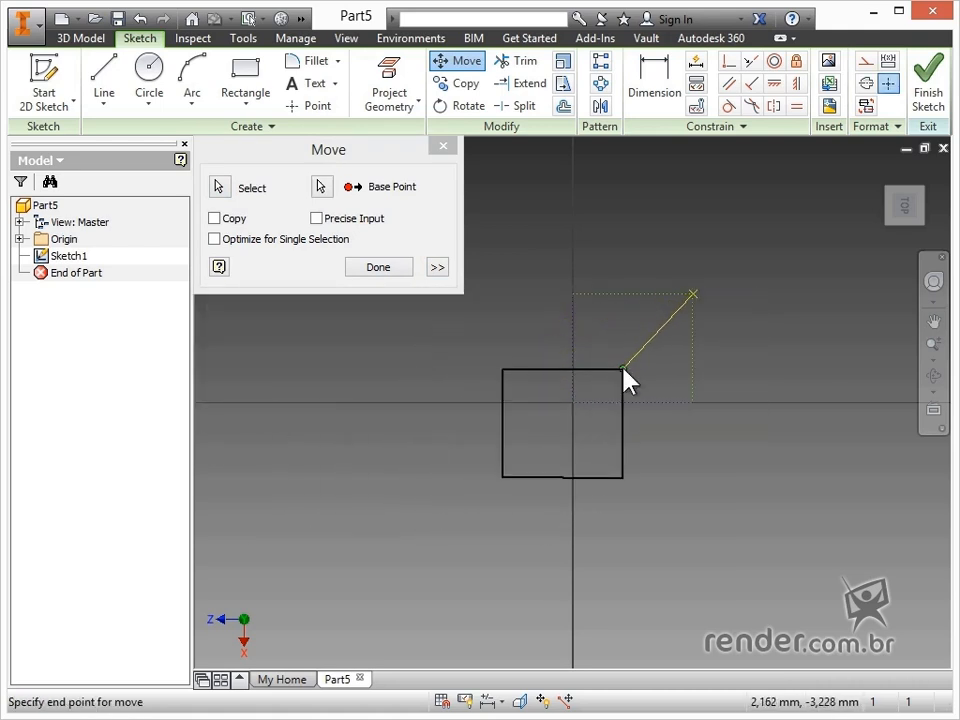
Move the rectangle using precise input of X 6 and Y 4, and finish the Move command.
{"action": "left_click", "coordinate": [316, 218]}
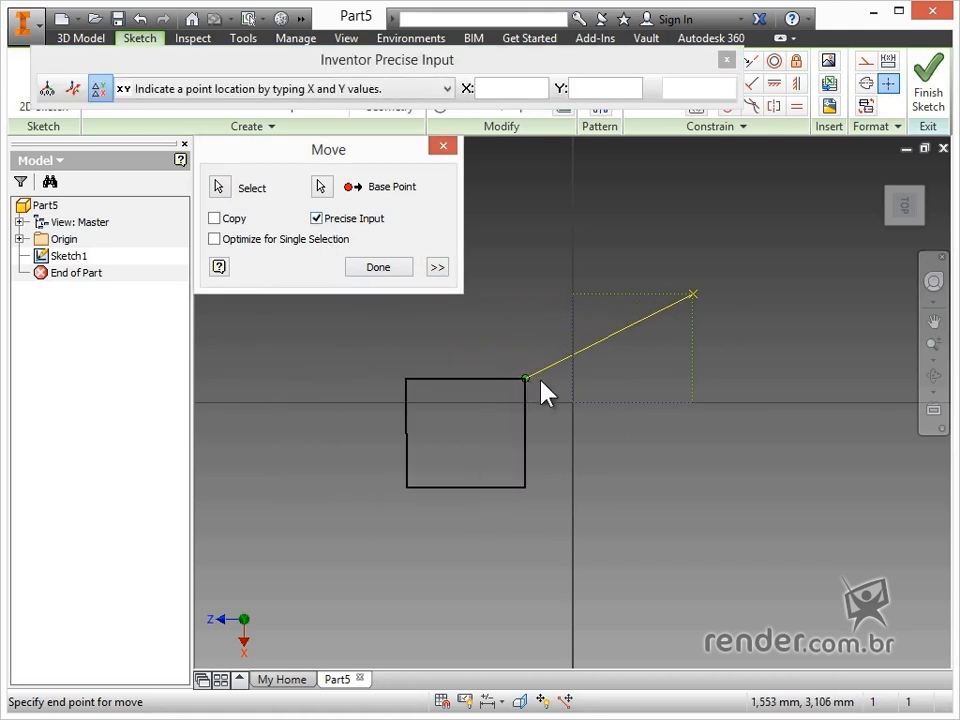
{"action": "left_click", "coordinate": [515, 92]}
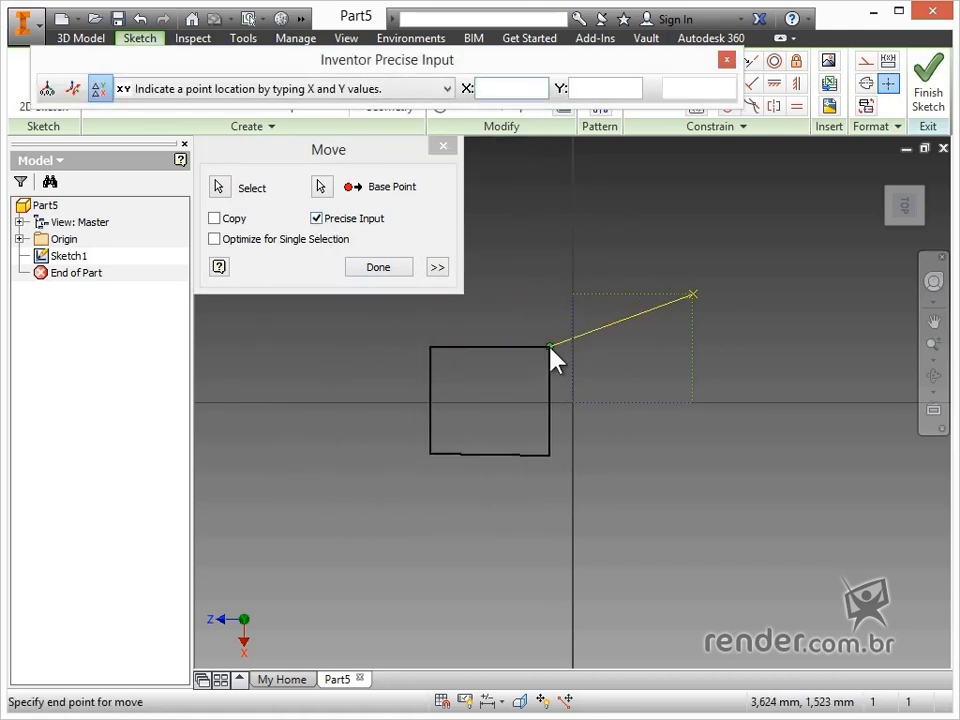
{"action": "type", "text": "84"}
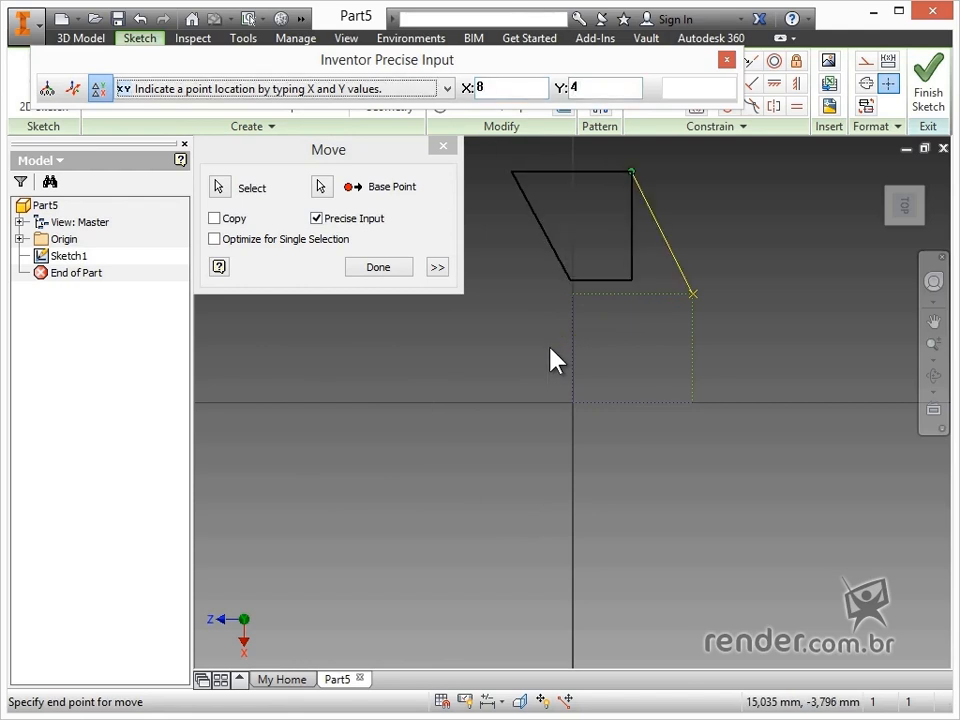
{"action": "key", "text": "Tab"}
{"action": "type", "text": "6"}
{"action": "key", "text": "Return"}
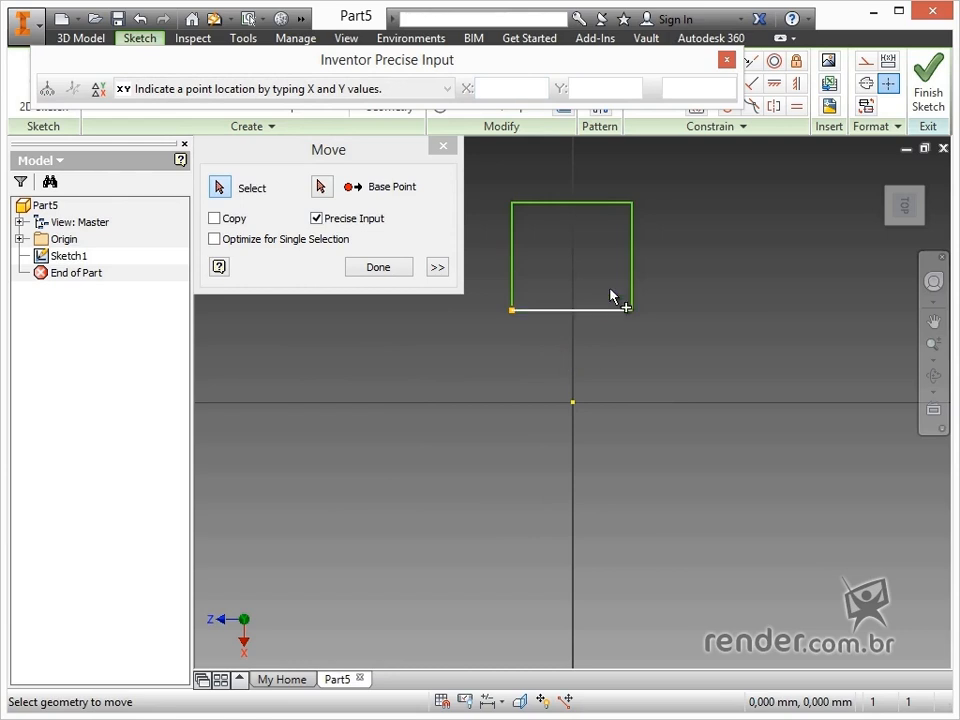
{"action": "middle_click_drag", "start_coordinate": [585, 272], "coordinate": [562, 392]}
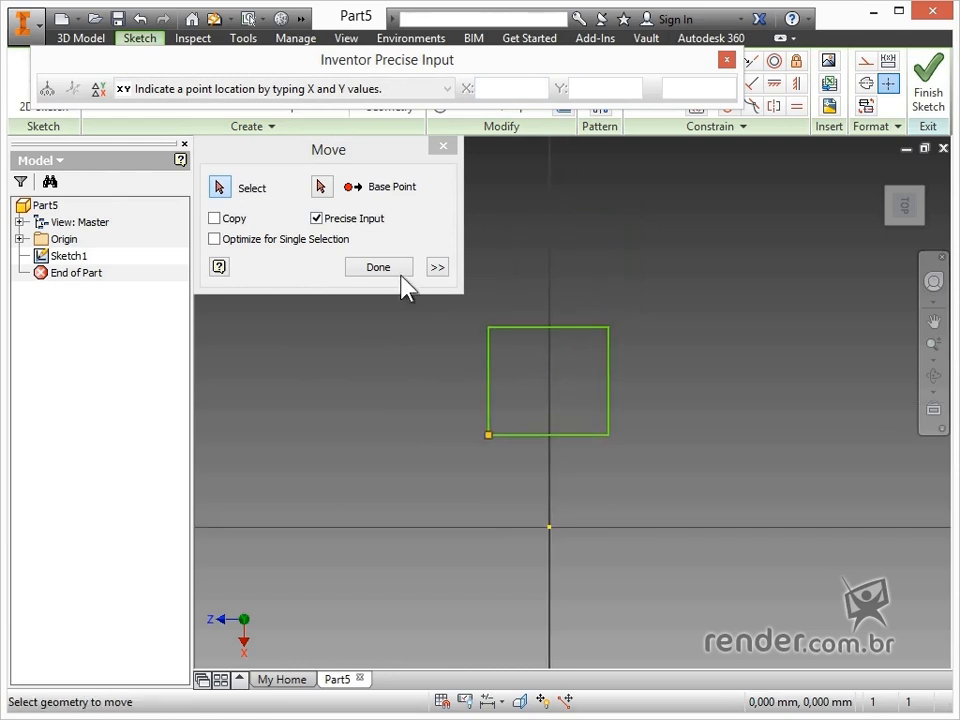
{"action": "left_click", "coordinate": [396, 267]}
{"action": "left_click", "coordinate": [726, 60]}
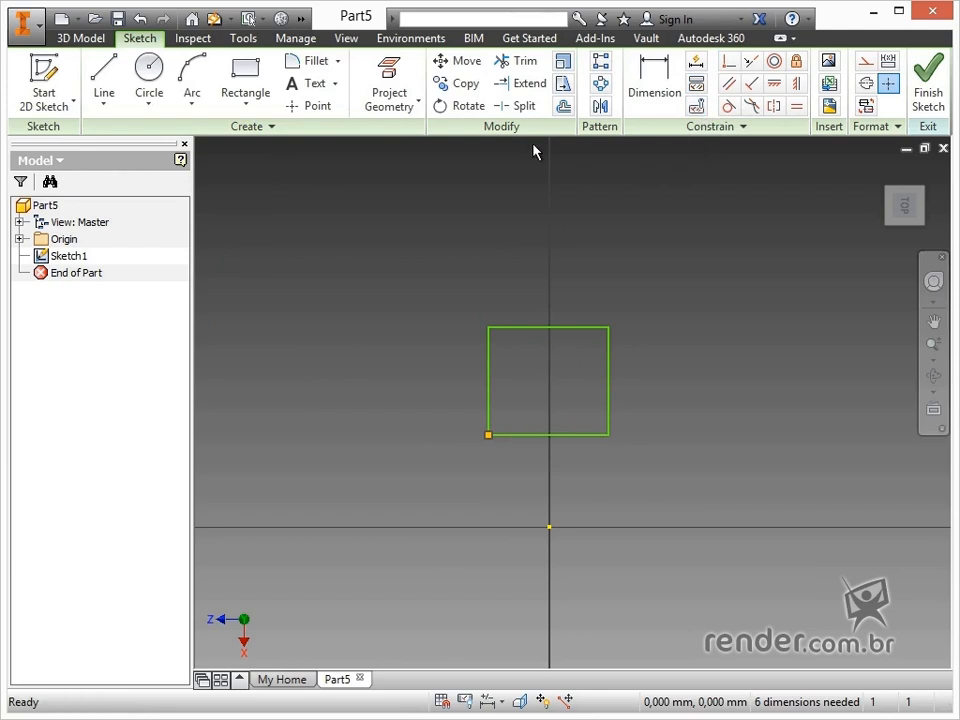
Copy the rectangle from its lower-left corner to a free spot on its left, roughly level with it.
{"action": "left_click", "coordinate": [464, 84]}
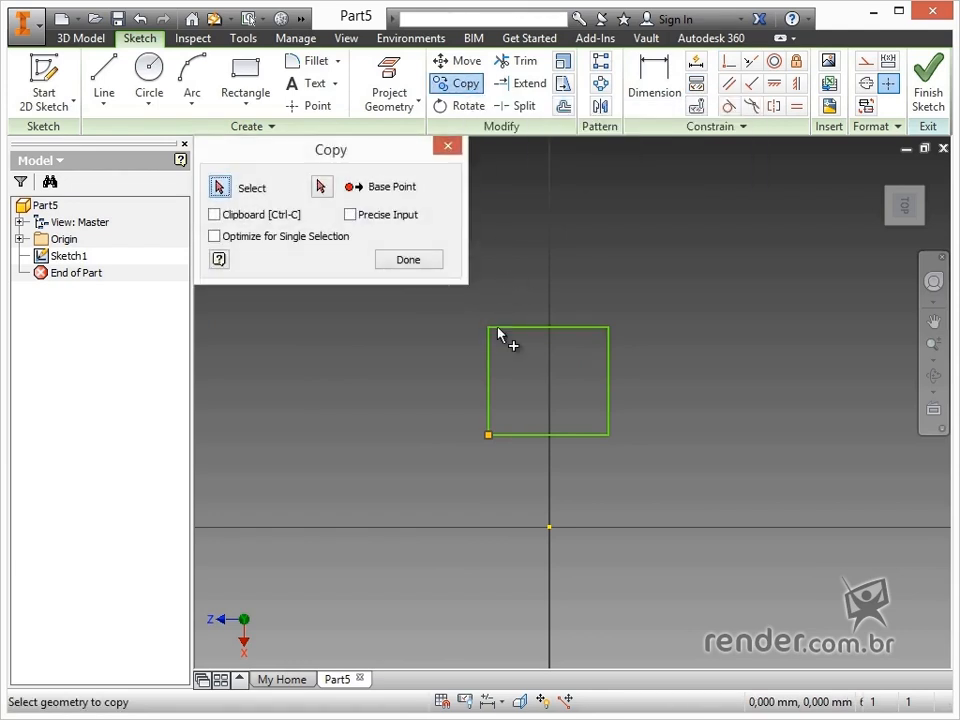
{"action": "left_click_drag", "start_coordinate": [440, 300], "coordinate": [634, 454]}
{"action": "left_click", "coordinate": [321, 187]}
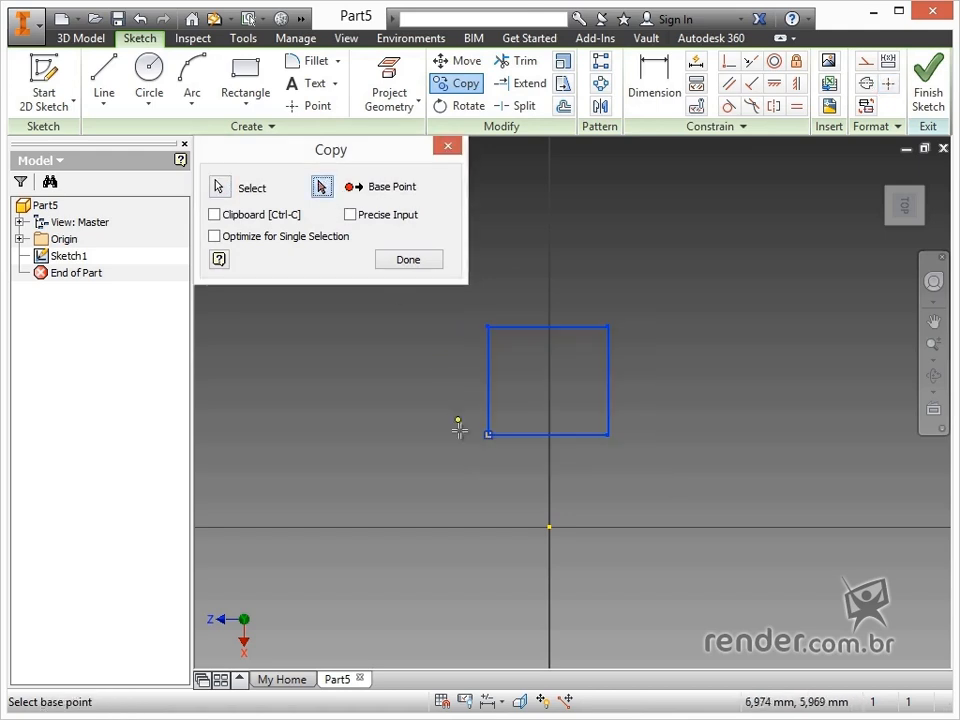
{"action": "left_click", "coordinate": [488, 434]}
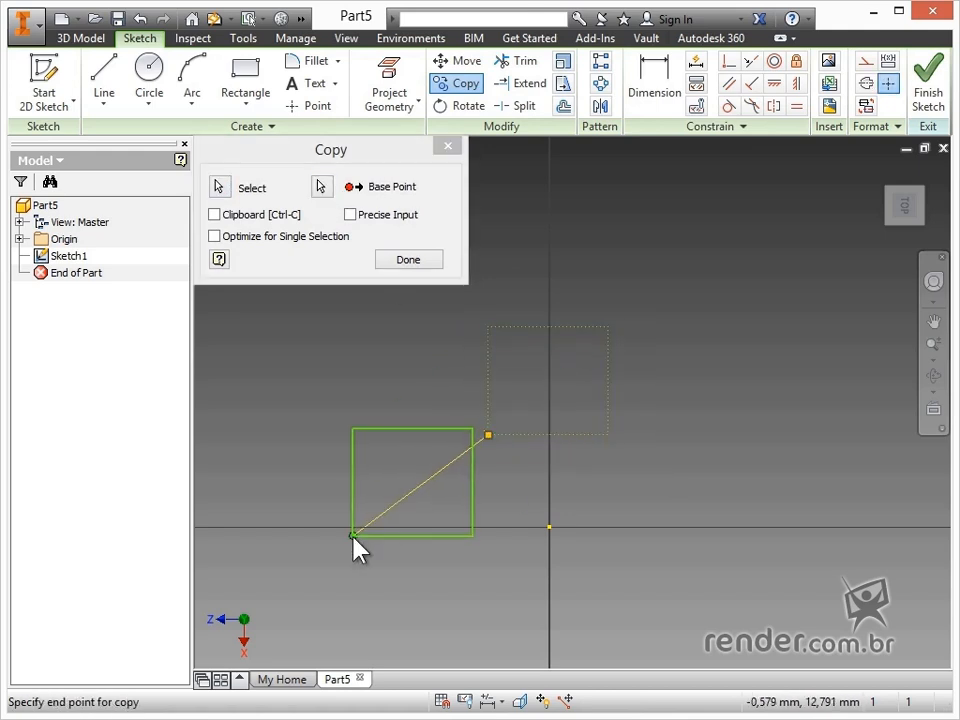
{"action": "left_click", "coordinate": [245, 440]}
{"action": "left_click", "coordinate": [402, 264]}
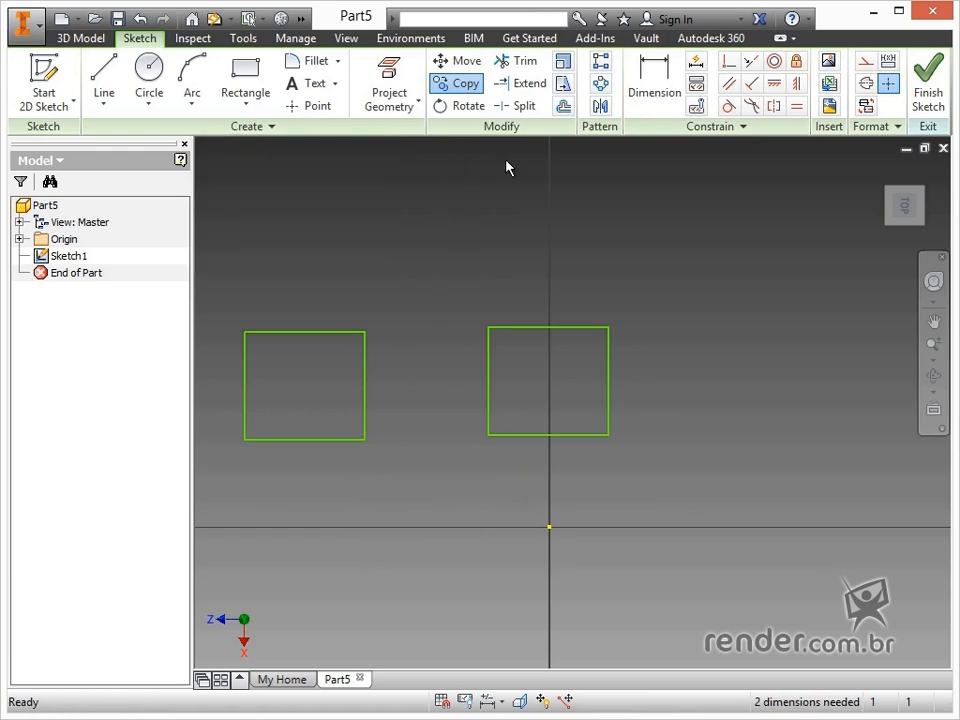
Rotate the original rectangle about its lower-left corner, entering an angle of 45 and removing its constraints.
{"action": "left_click", "coordinate": [461, 105]}
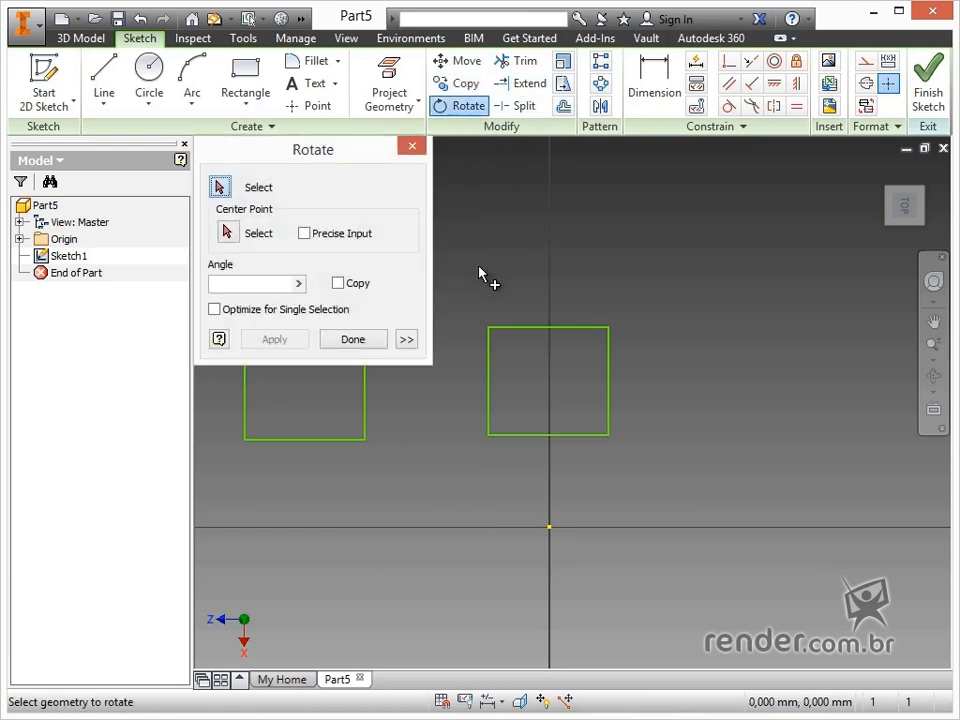
{"action": "left_click_drag", "start_coordinate": [439, 285], "coordinate": [640, 468]}
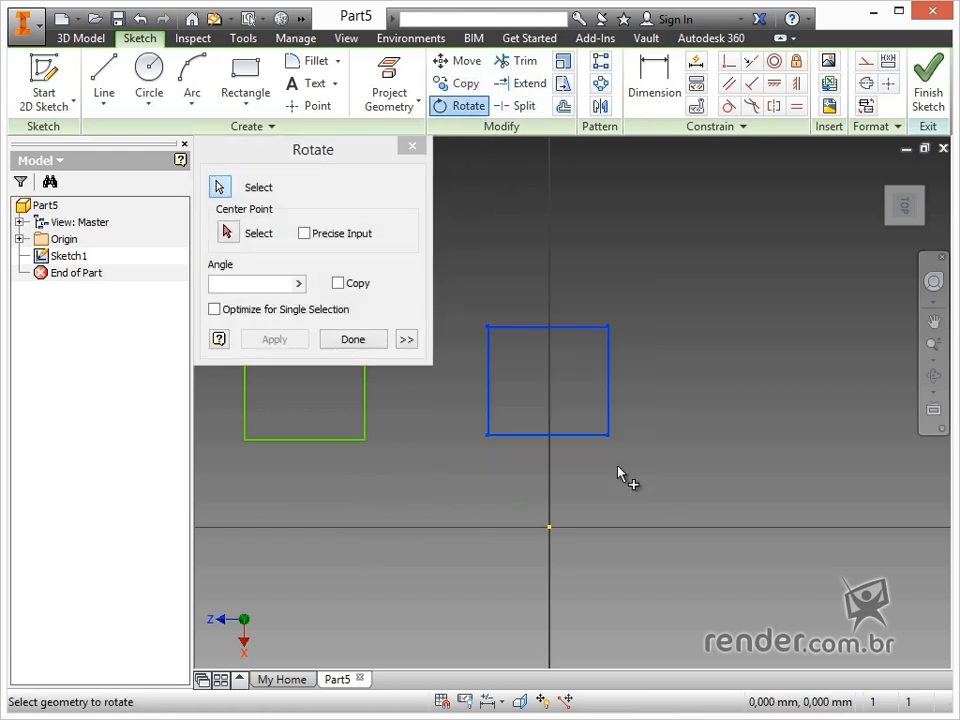
{"action": "left_click", "coordinate": [230, 234]}
{"action": "left_click", "coordinate": [489, 436]}
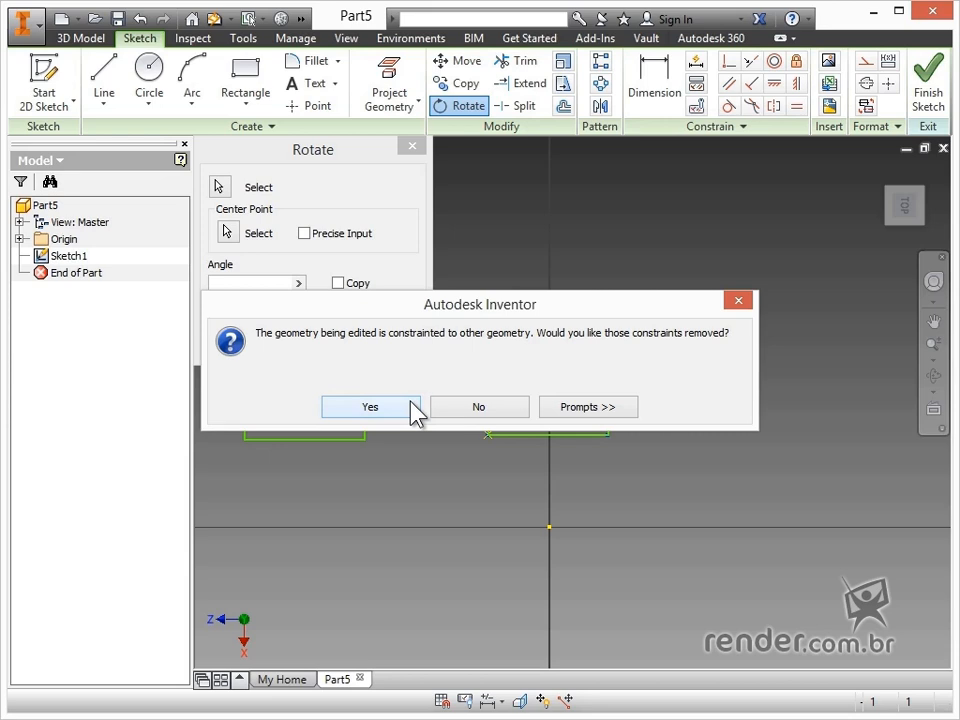
{"action": "left_click", "coordinate": [370, 407]}
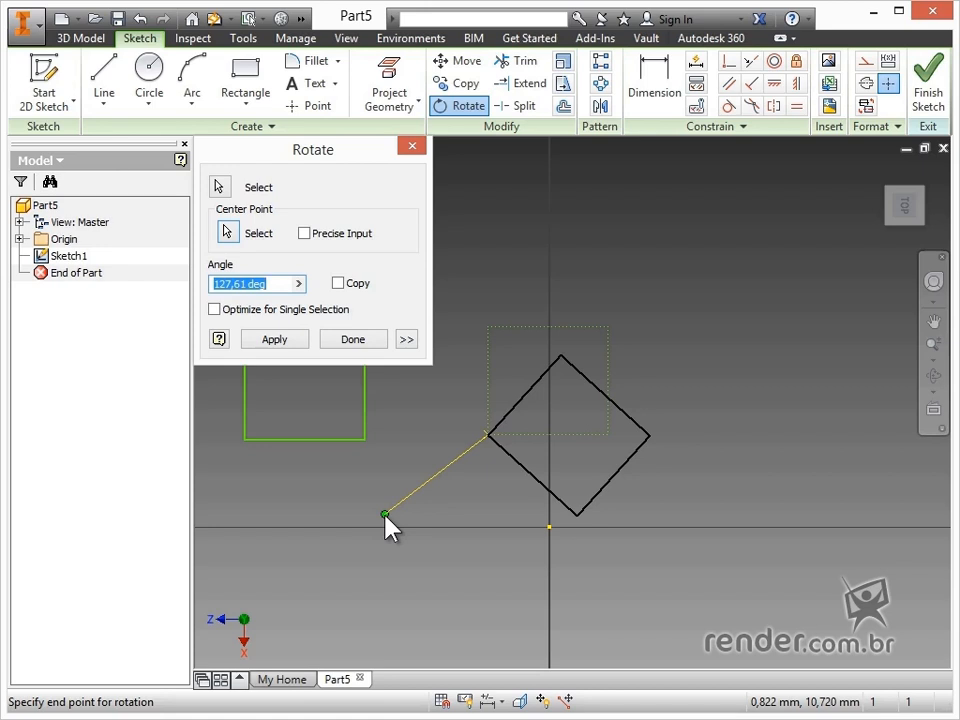
{"action": "type", "text": "45"}
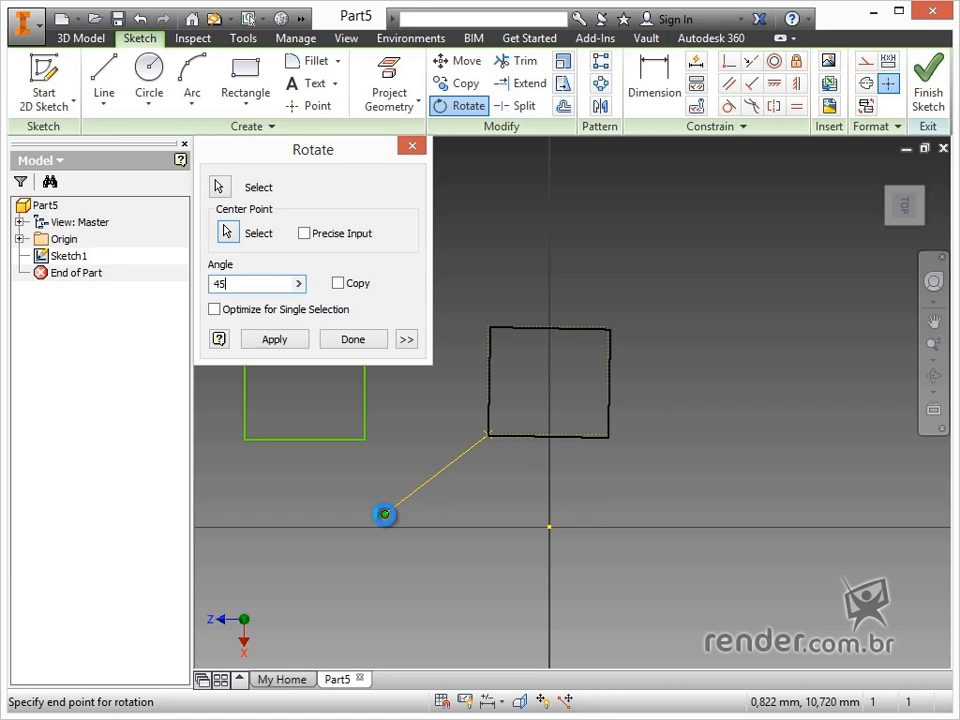
{"action": "key", "text": "Return"}
{"action": "left_click", "coordinate": [369, 337]}
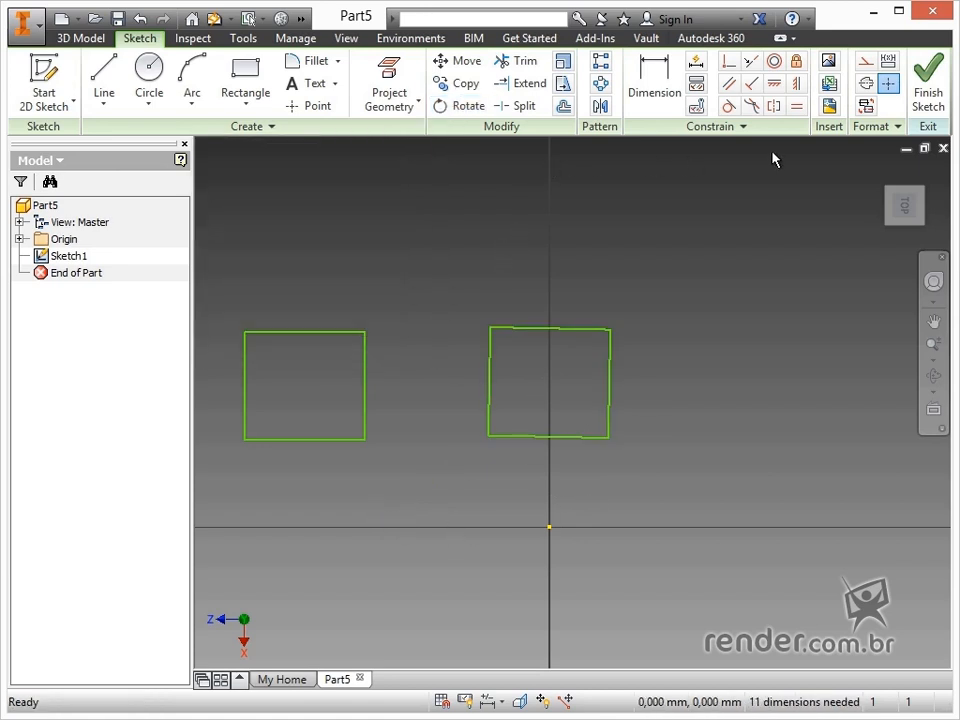
Draw a center point circle below the two rectangles, horizontally between them.
{"action": "left_click", "coordinate": [149, 78]}
{"action": "left_click", "coordinate": [426, 592]}
{"action": "left_click", "coordinate": [476, 630]}
{"action": "right_click", "coordinate": [405, 549]}
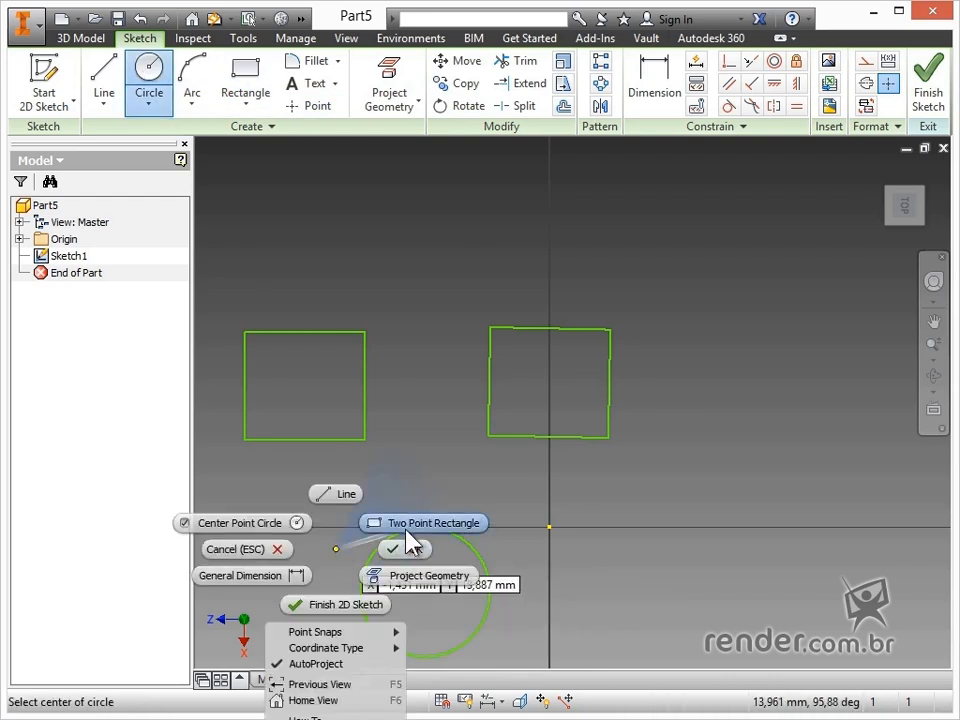
{"action": "left_click", "coordinate": [407, 540]}
Draw four lines from the circle's center past its edge, toward the upper left, upper right, right and lower left.
{"action": "middle_click_drag", "start_coordinate": [385, 316], "coordinate": [377, 235]}
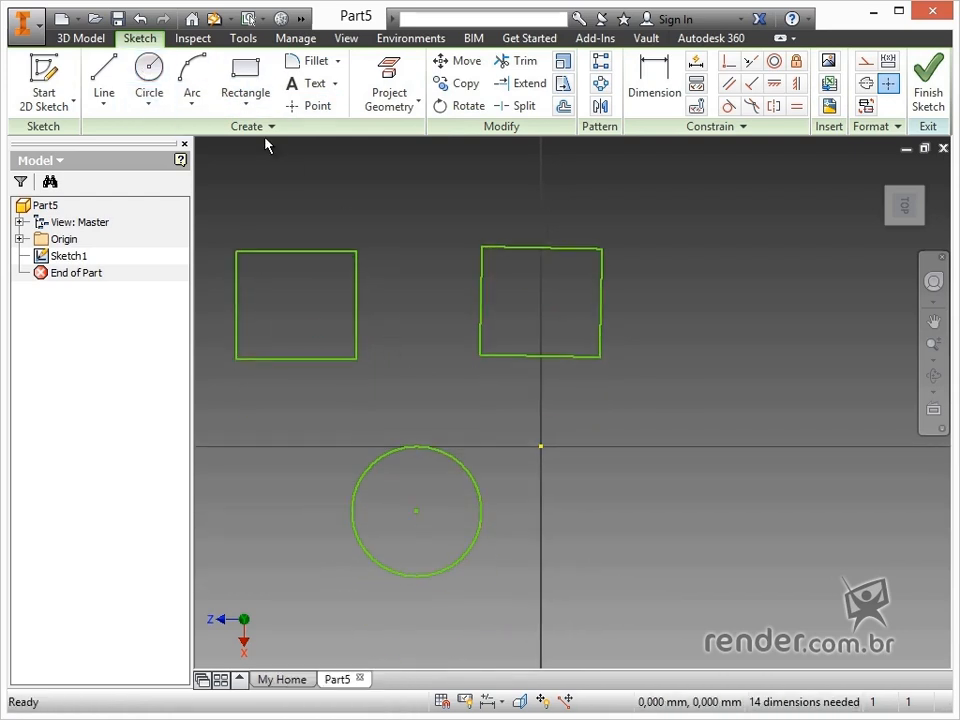
{"action": "left_click", "coordinate": [100, 82]}
{"action": "left_click", "coordinate": [416, 510]}
{"action": "left_click", "coordinate": [308, 446]}
{"action": "right_click", "coordinate": [440, 511]}
{"action": "left_click", "coordinate": [422, 510]}
{"action": "key", "text": "l"}
{"action": "left_click", "coordinate": [416, 510]}
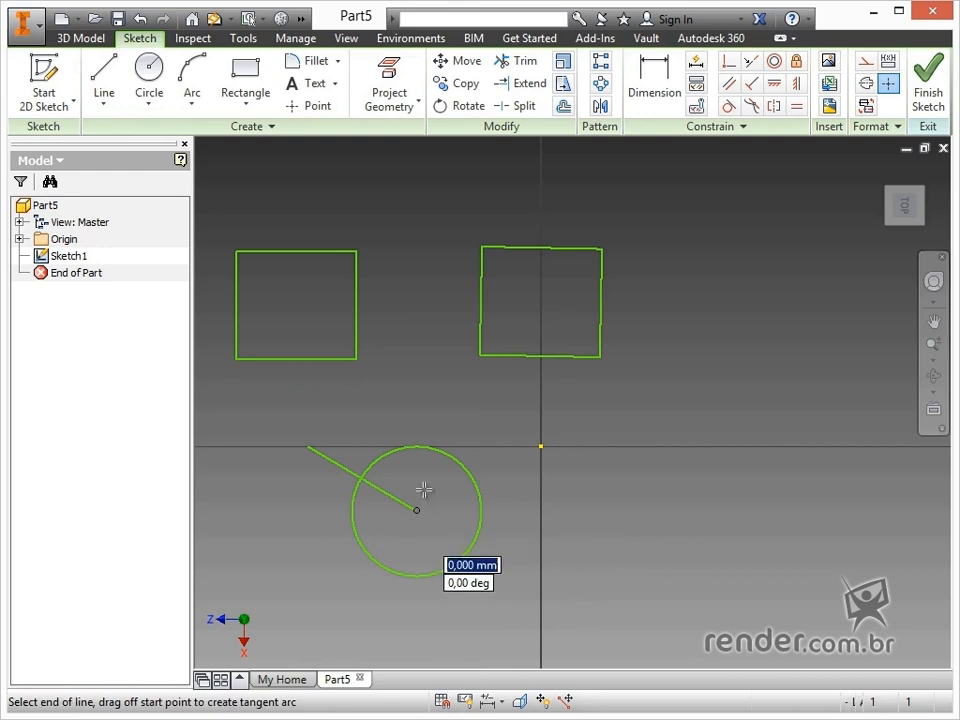
{"action": "double_click", "coordinate": [460, 414]}
{"action": "left_click", "coordinate": [416, 510]}
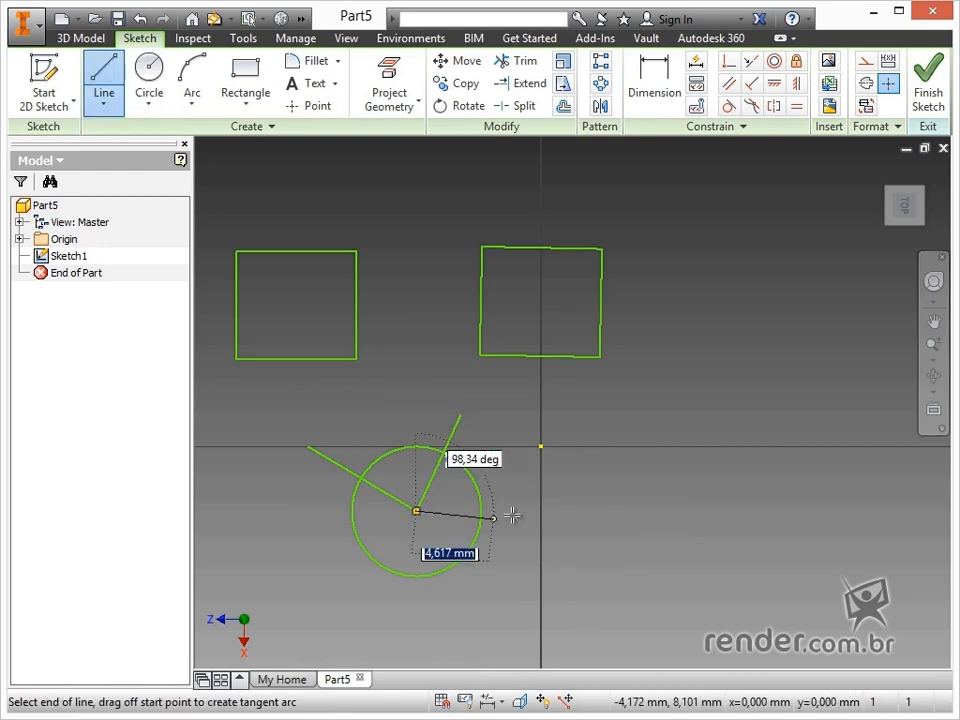
{"action": "left_click", "coordinate": [417, 511]}
{"action": "left_click", "coordinate": [391, 602]}
{"action": "key", "text": "Escape"}
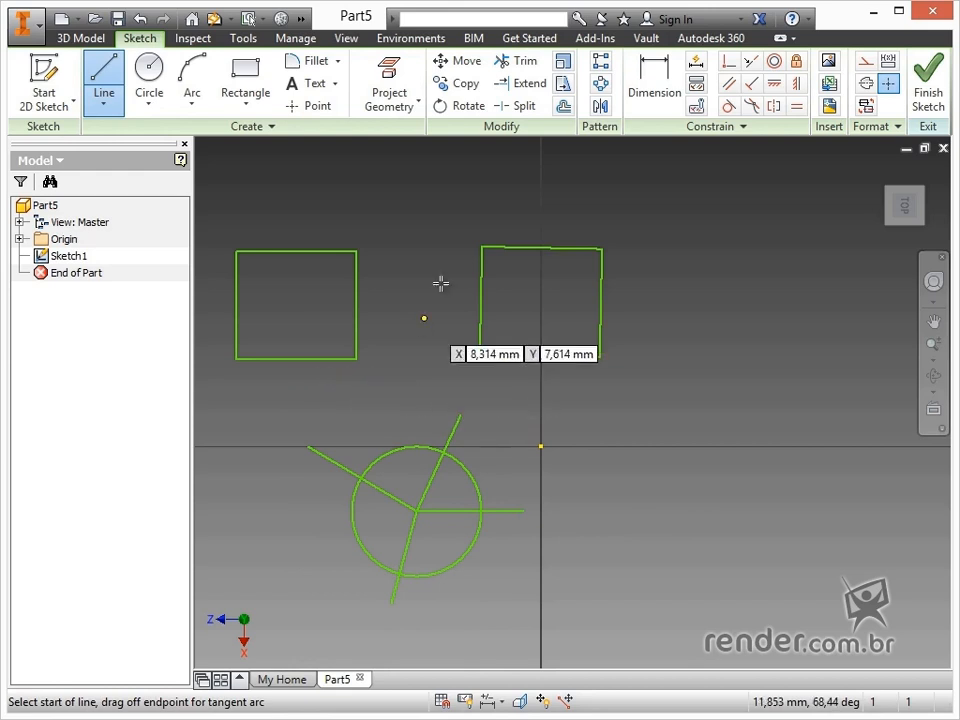
Trim off the ends of the four radial lines that extend outside the circle.
{"action": "left_click", "coordinate": [518, 61]}
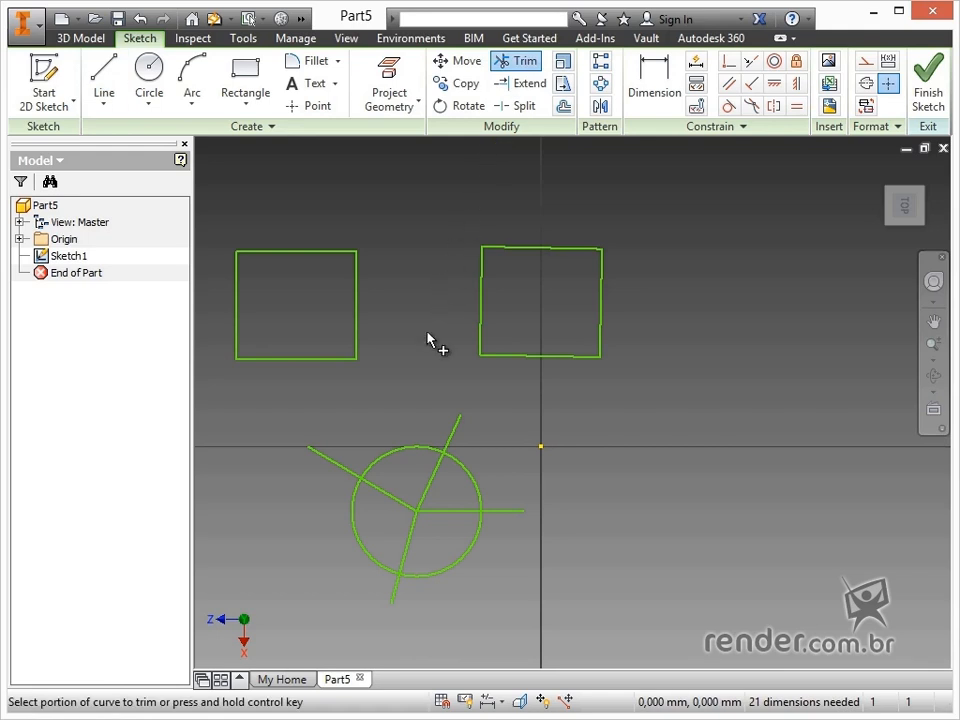
{"action": "left_click", "coordinate": [453, 441]}
{"action": "left_click_drag", "start_coordinate": [350, 437], "coordinate": [340, 552]}
{"action": "mouse_move", "coordinate": [463, 606]}
{"action": "left_mouse_down"}
{"action": "mouse_move", "coordinate": [510, 529]}
{"action": "mouse_move", "coordinate": [491, 448]}
{"action": "left_mouse_up"}
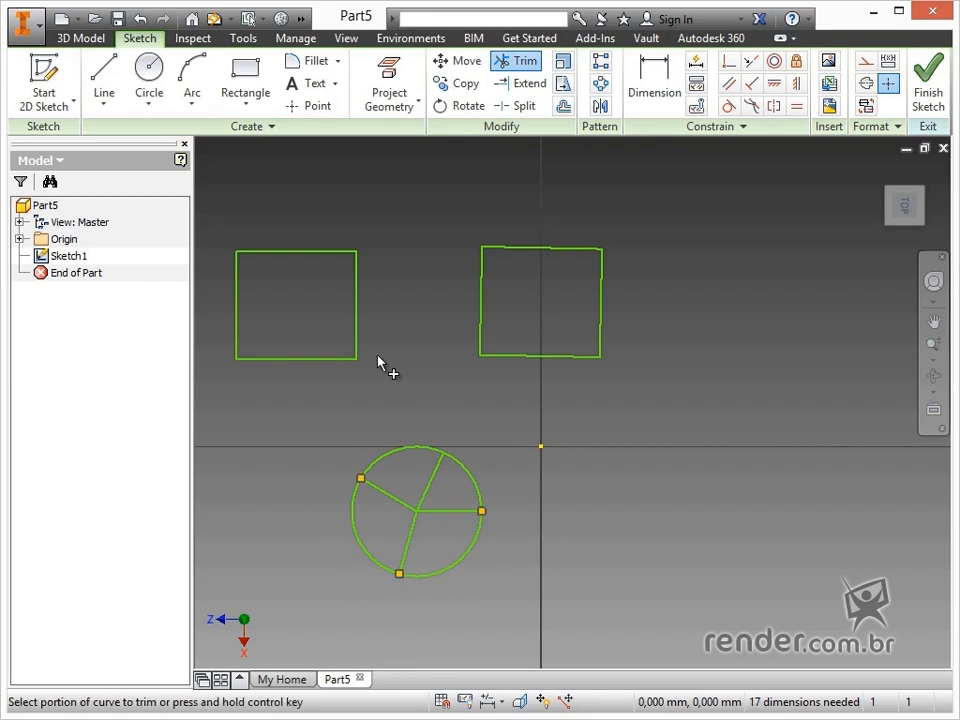
Draw a larger circle around the existing one, sharing its center point and staying clear of the rectangles.
{"action": "left_click", "coordinate": [150, 98]}
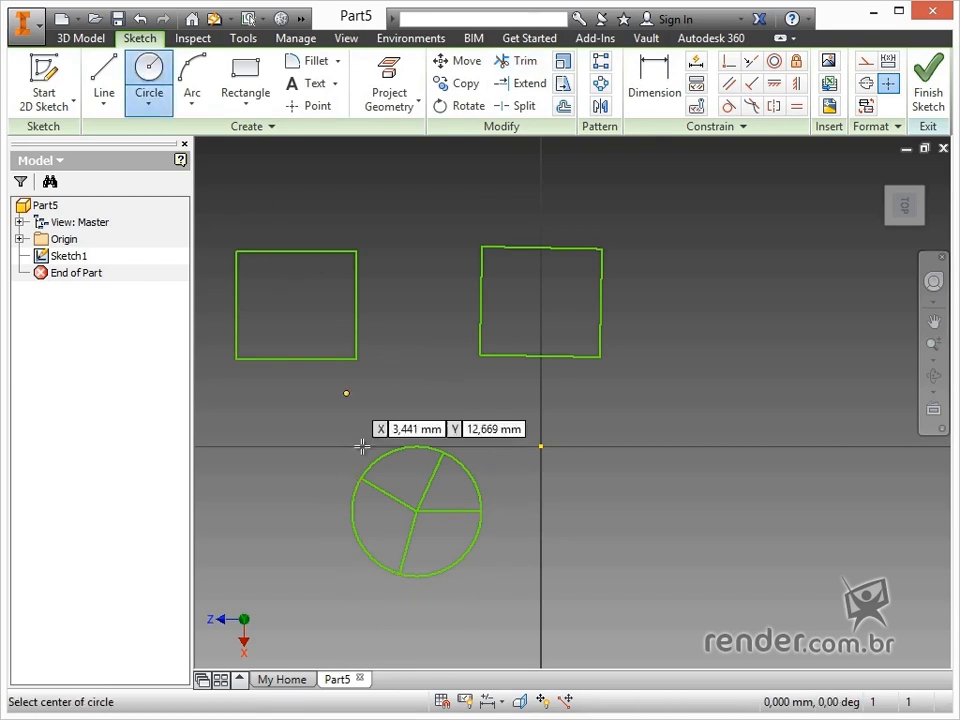
{"action": "left_click", "coordinate": [417, 511]}
{"action": "left_click", "coordinate": [510, 570]}
{"action": "right_click", "coordinate": [591, 505]}
{"action": "left_click", "coordinate": [660, 506]}
Extend the radial lines to the outer circle, including the upper-left and lower-left lines in both directions through the center.
{"action": "key", "text": "x"}
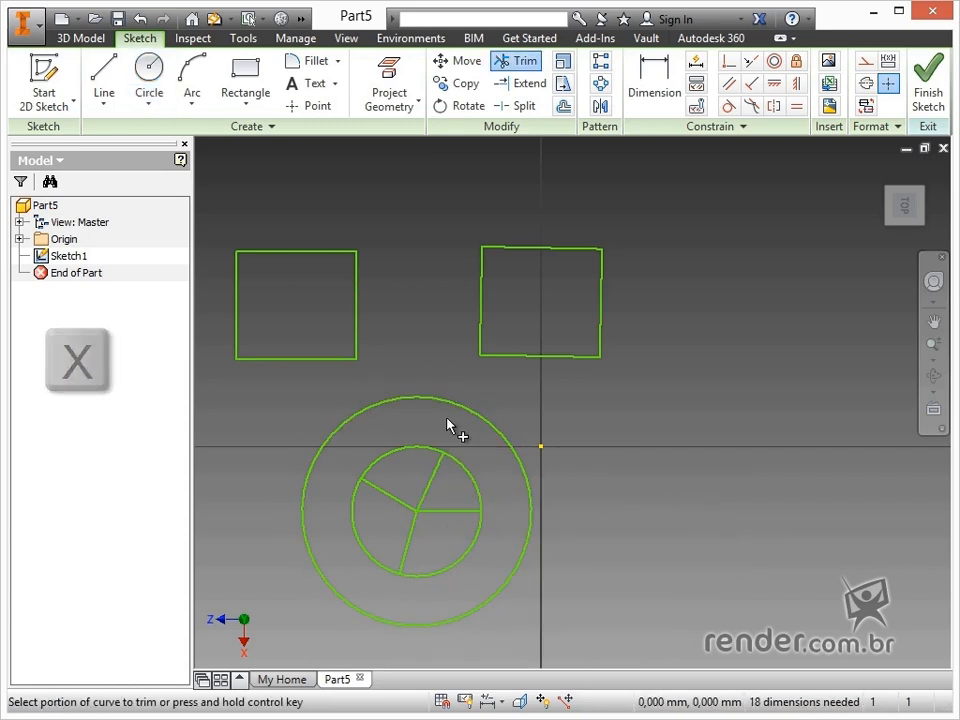
{"action": "left_click", "coordinate": [527, 86]}
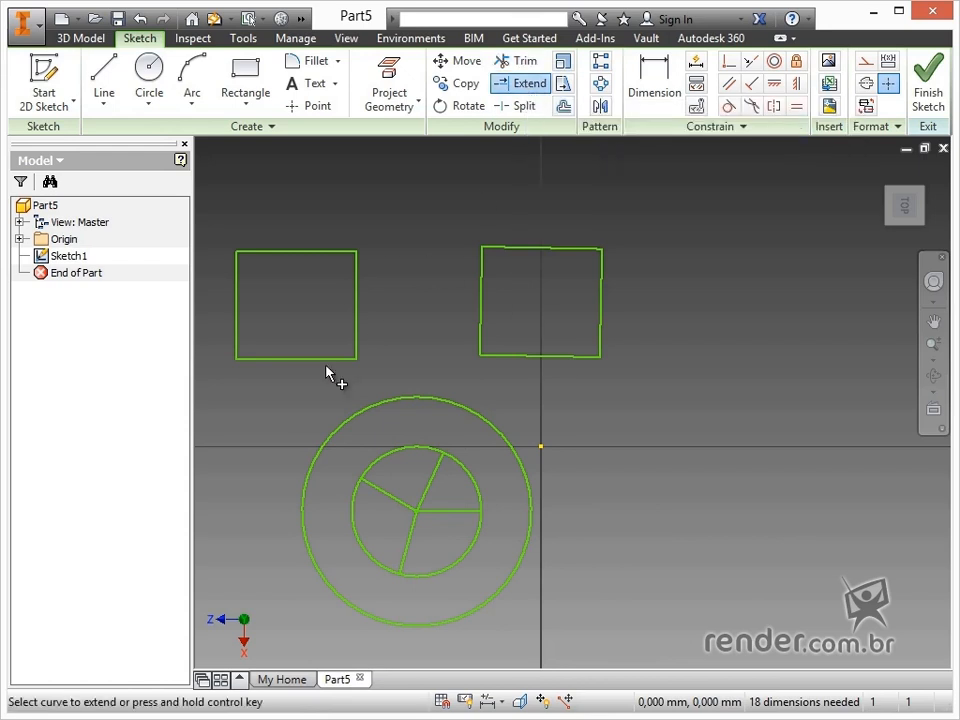
{"action": "left_click", "coordinate": [390, 498]}
{"action": "mouse_move", "coordinate": [392, 534]}
{"action": "left_mouse_down"}
{"action": "mouse_move", "coordinate": [461, 497]}
{"action": "mouse_move", "coordinate": [431, 471]}
{"action": "mouse_move", "coordinate": [413, 466]}
{"action": "mouse_move", "coordinate": [403, 493]}
{"action": "mouse_move", "coordinate": [407, 551]}
{"action": "mouse_move", "coordinate": [422, 561]}
{"action": "mouse_move", "coordinate": [425, 553]}
{"action": "mouse_move", "coordinate": [446, 578]}
{"action": "left_mouse_up"}
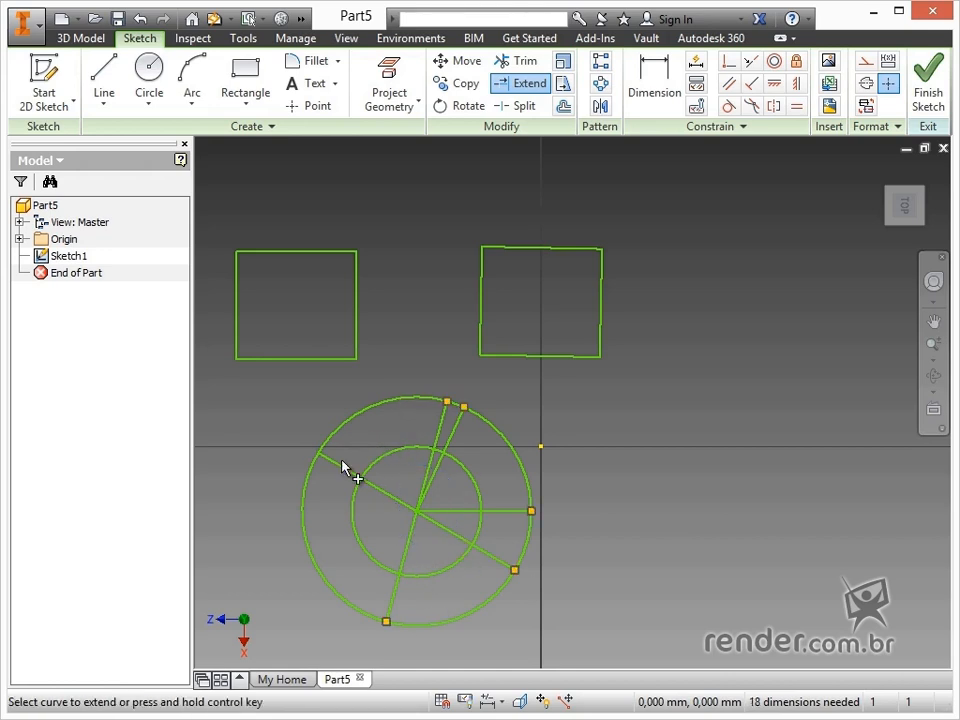
With Trim active, temporarily switch to Extend to lengthen the upper-left line past the outer circle and the horizontal line to the inner circle's left side.
{"action": "key", "text": "x"}
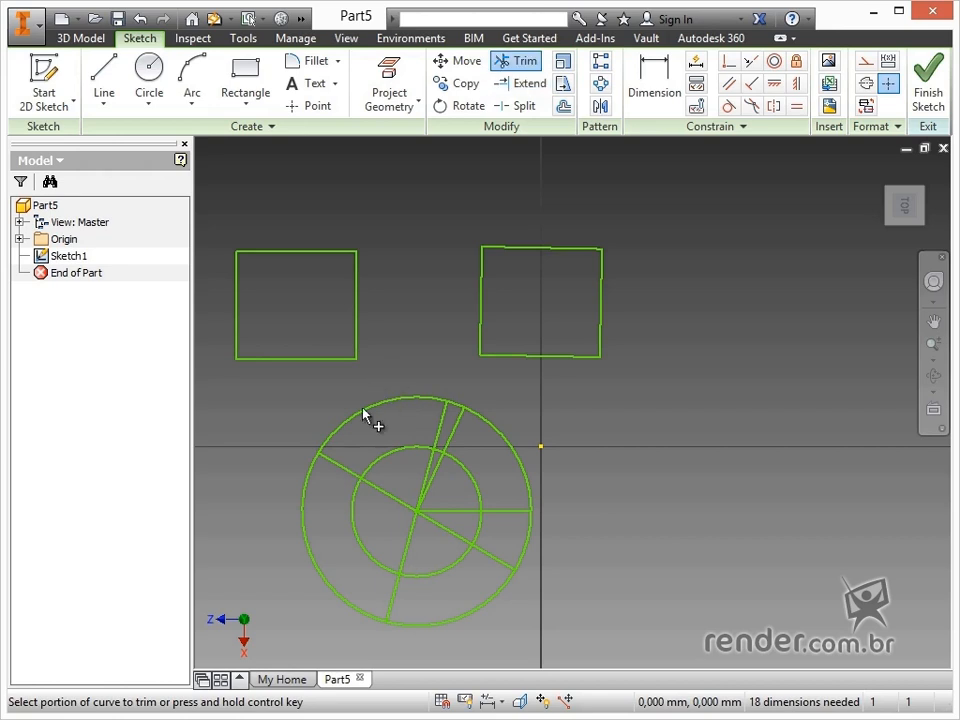
{"action": "key", "text": "ctrl"}
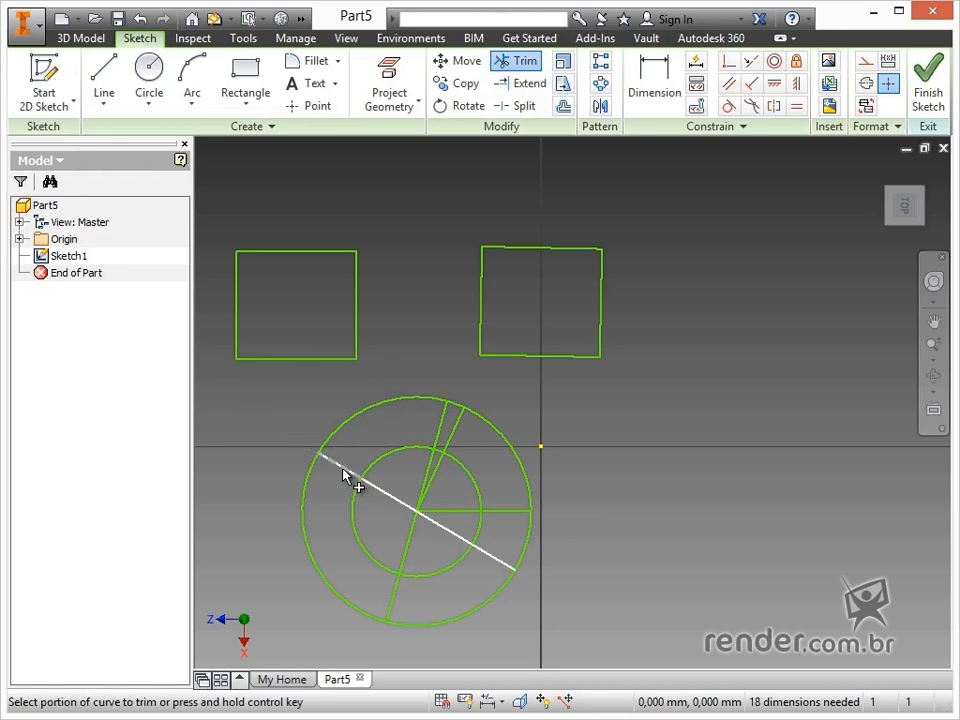
{"action": "left_click", "coordinate": [343, 470], "text": "ctrl"}
{"action": "key", "text": "ctrl"}
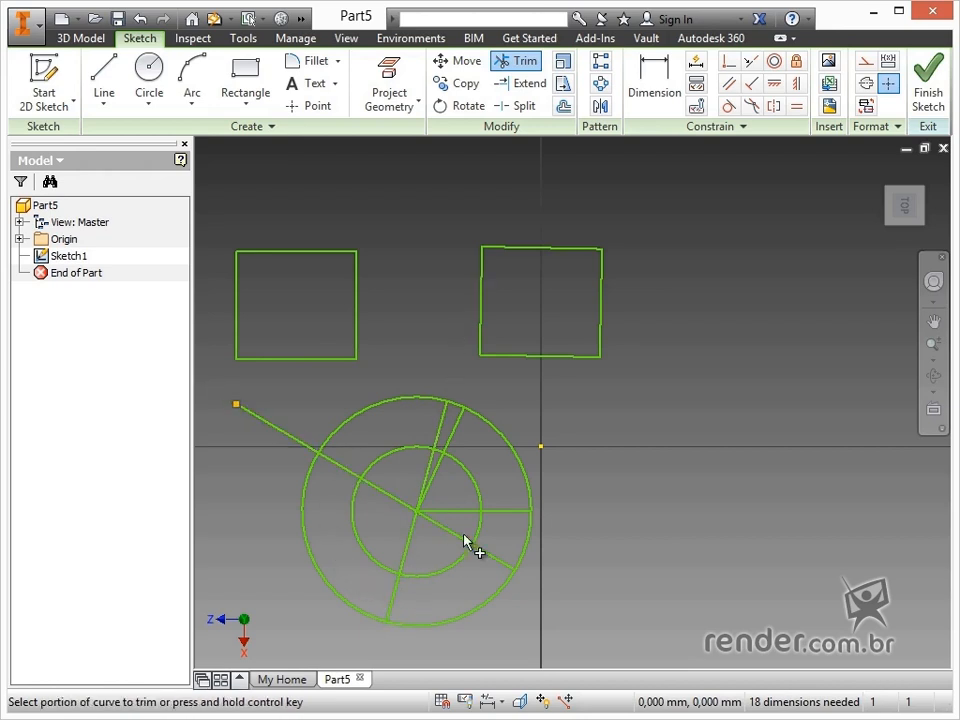
{"action": "left_click", "coordinate": [503, 509], "text": "shift"}
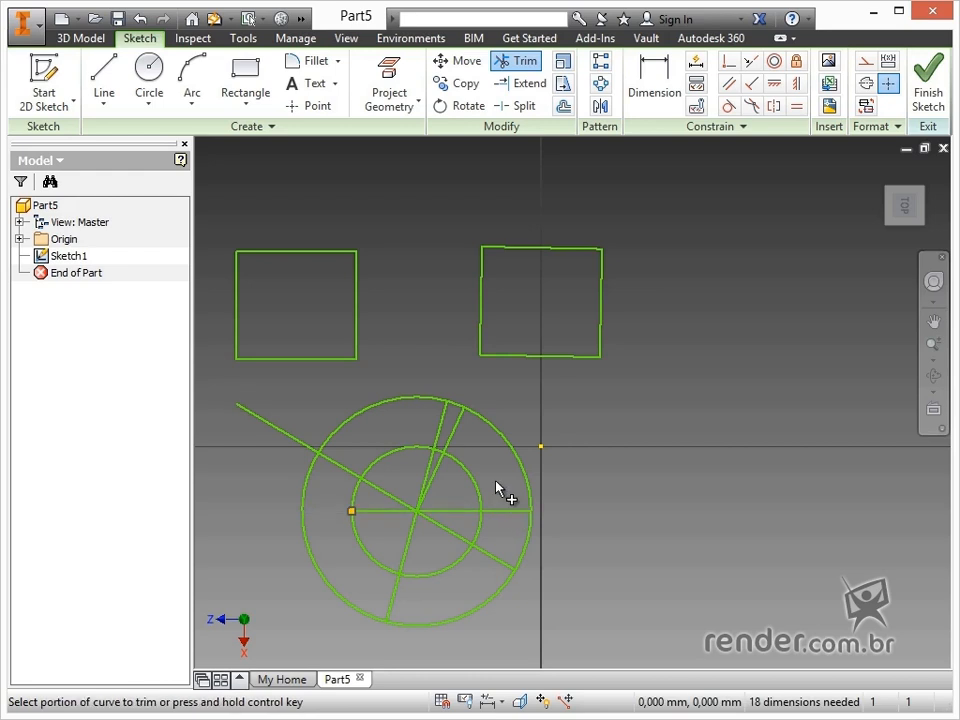
Extend the steeper upper radial line to the right rectangle, and trim away both upper radial lines inside the two circles.
{"action": "left_click", "coordinate": [530, 84]}
{"action": "left_click", "coordinate": [440, 432]}
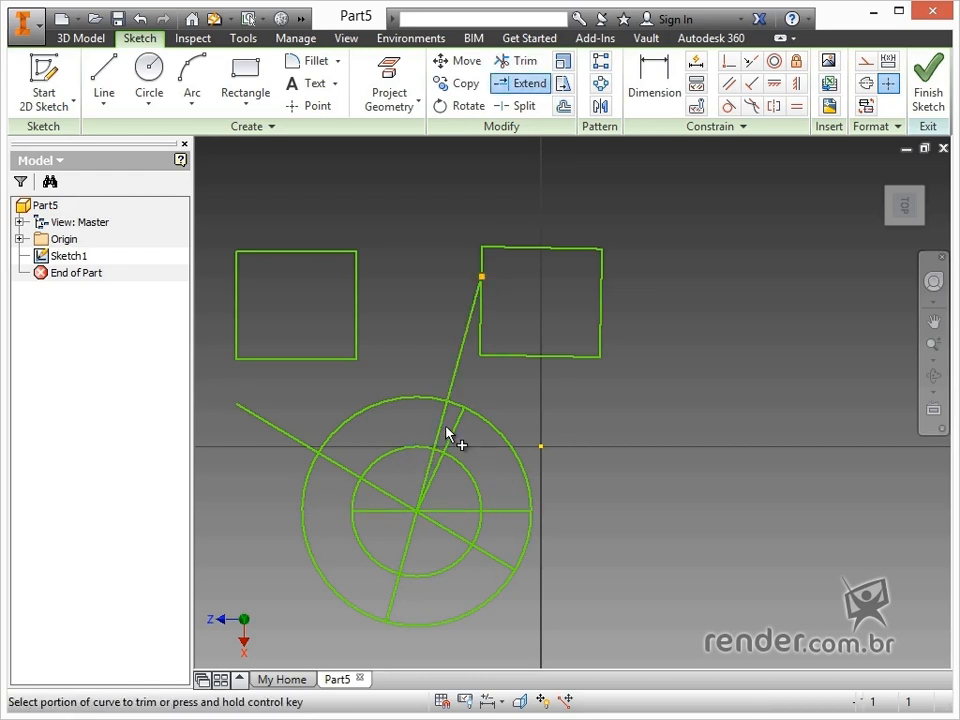
{"action": "left_click", "coordinate": [437, 435], "text": "ctrl"}
{"action": "mouse_move", "coordinate": [457, 432]}
{"action": "left_mouse_down", "text": "ctrl"}
{"action": "mouse_move", "coordinate": [476, 386]}
{"action": "mouse_move", "coordinate": [452, 421]}
{"action": "left_mouse_up", "text": "ctrl"}
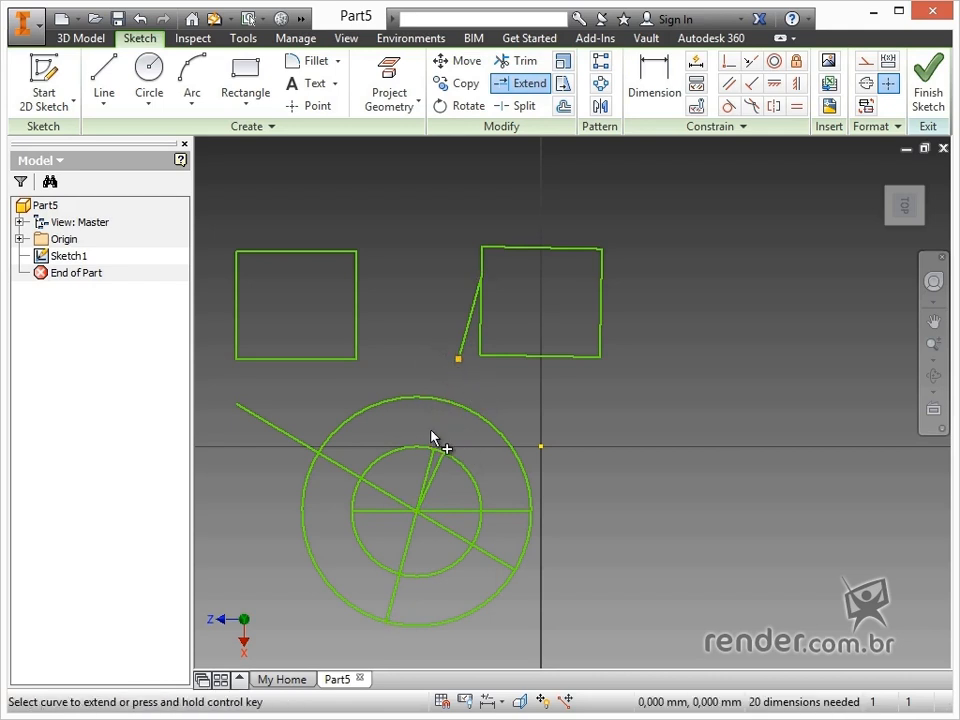
{"action": "mouse_move", "coordinate": [413, 466]}
{"action": "left_mouse_down", "text": "ctrl"}
{"action": "mouse_move", "coordinate": [443, 484]}
{"action": "mouse_move", "coordinate": [450, 470]}
{"action": "left_mouse_up", "text": "ctrl"}
Delete the leftover line segment touching the left edge of the right rectangle.
{"action": "left_click", "coordinate": [465, 343], "text": "ctrl"}
{"action": "right_click", "coordinate": [412, 381]}
{"action": "left_click", "coordinate": [467, 377]}
{"action": "left_click_drag", "start_coordinate": [434, 353], "coordinate": [474, 374]}
{"action": "key", "text": "Delete"}
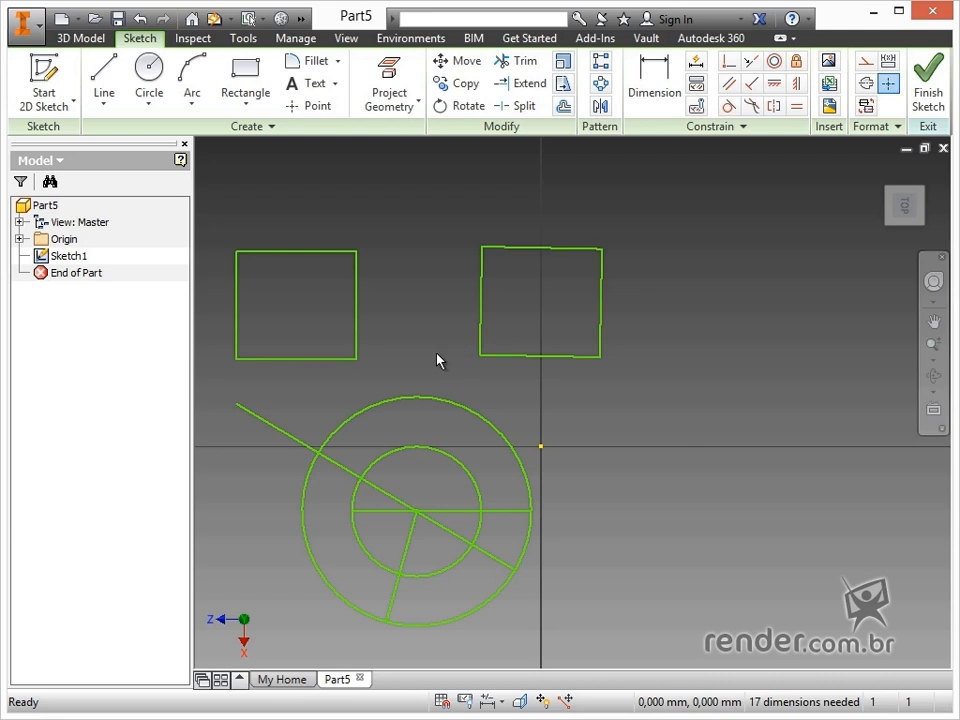